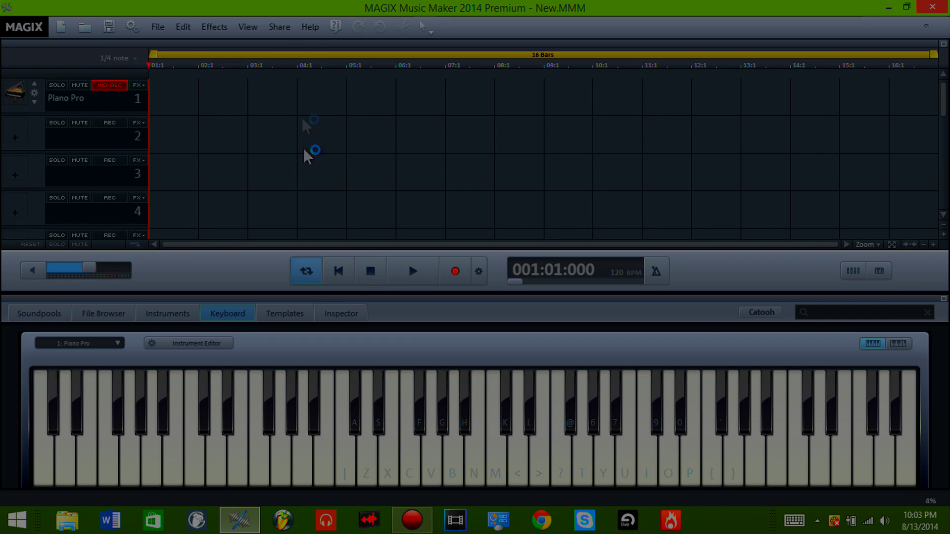
- Open Program settings from the gear icon and switch to its Import page
mouse_move(261, 529)
left_click(129, 30)
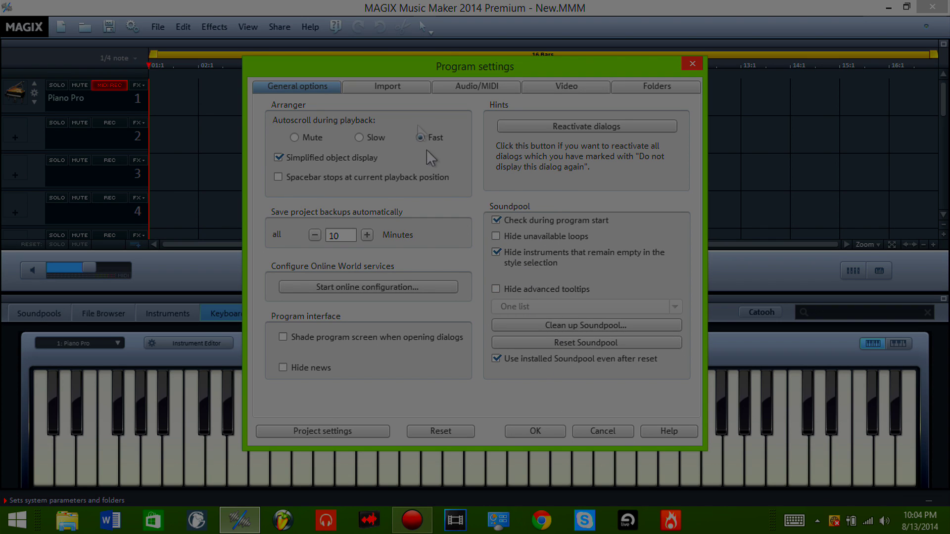
left_click(378, 87)
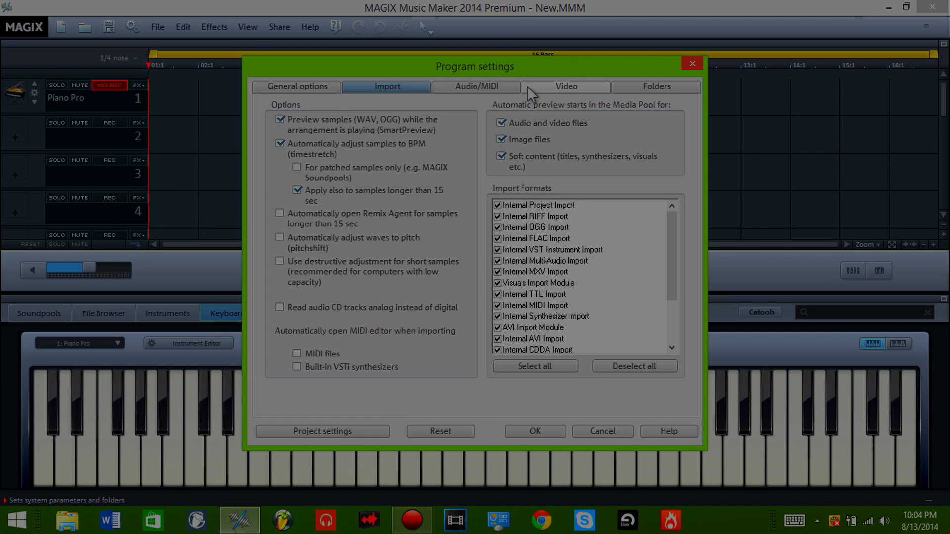
- Scroll the Import Formats list to check that every import format is active
mouse_move(675, 221)
left_mouse_down()
mouse_move(674, 311)
mouse_move(667, 213)
left_mouse_up()
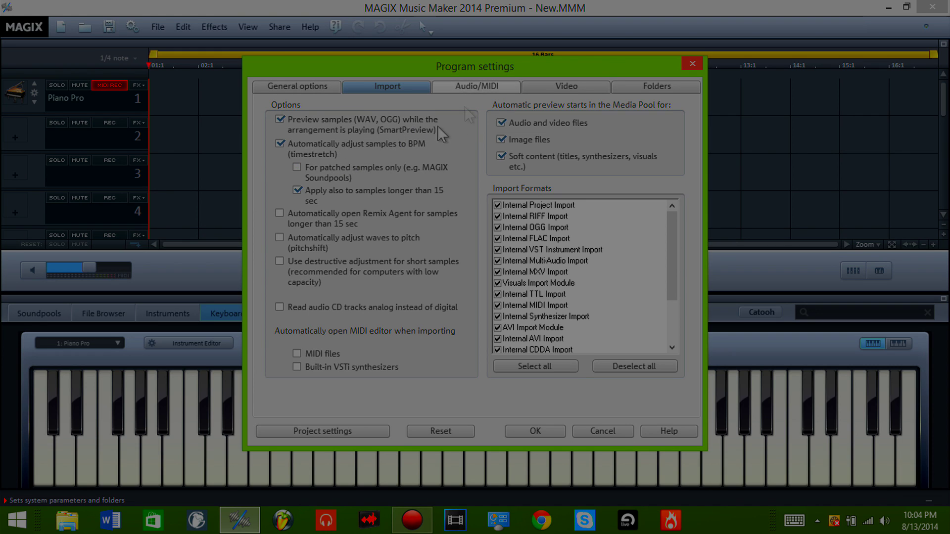
- On the Audio/MIDI page, toggle Automatic 5.1 Surround off and on, then list MIDI output devices
left_click(469, 89)
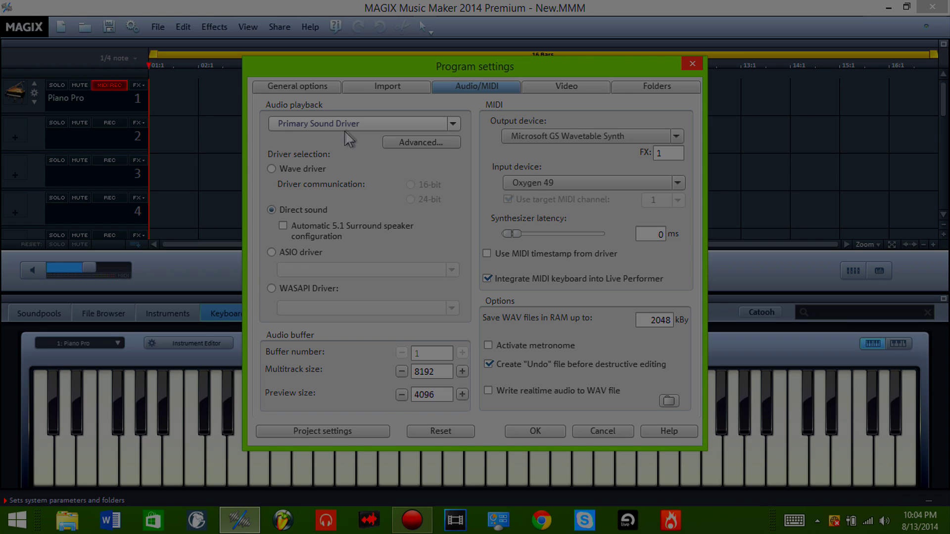
left_click(310, 231)
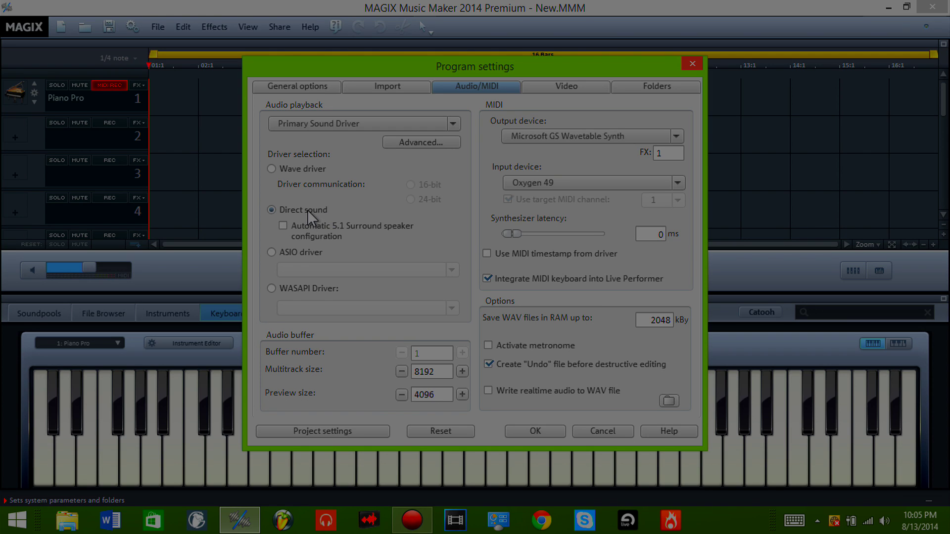
left_click(357, 231)
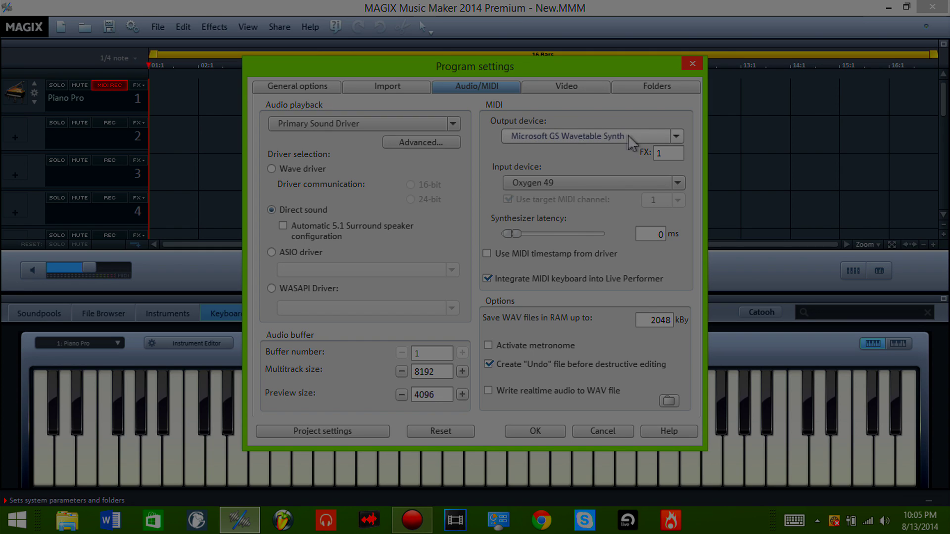
left_click(667, 139)
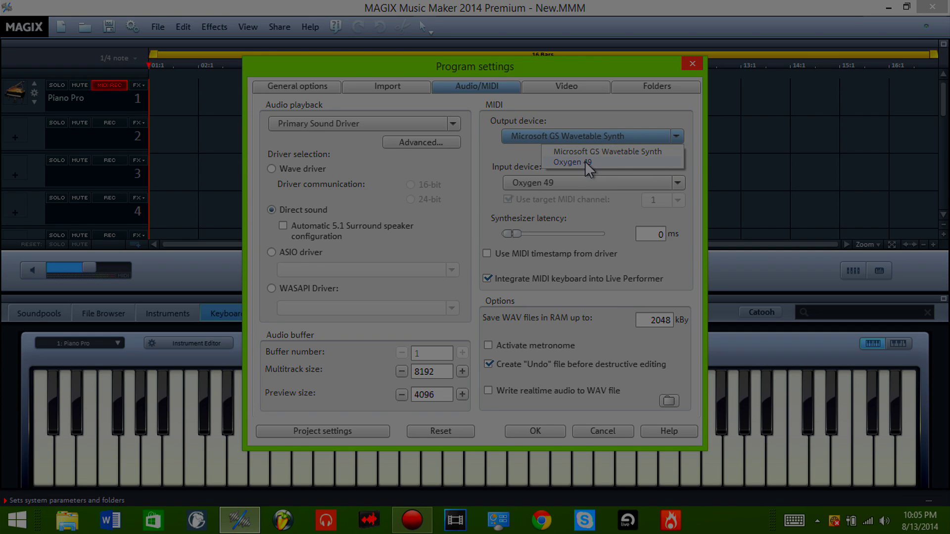
- Keep Microsoft GS Wavetable Synth as MIDI output and request switching to Project settings
left_click(581, 121)
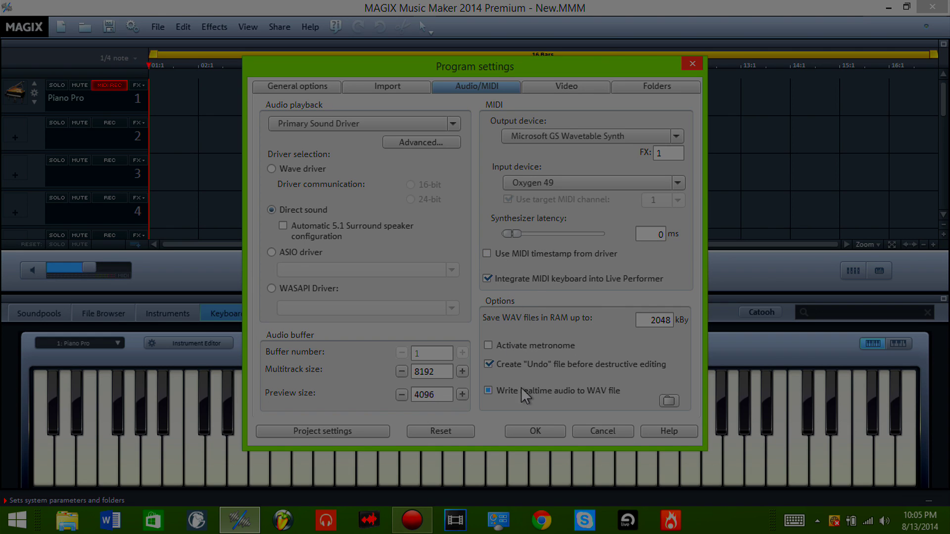
left_click(332, 432)
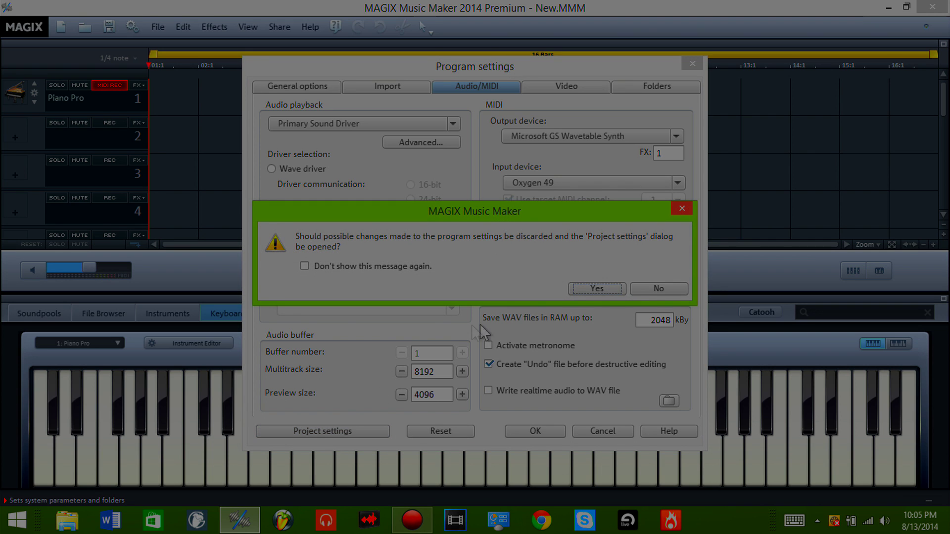
- Discard program-settings changes, open the project's Synchronization page, and test the MIDI sync checkboxes
left_click(602, 290)
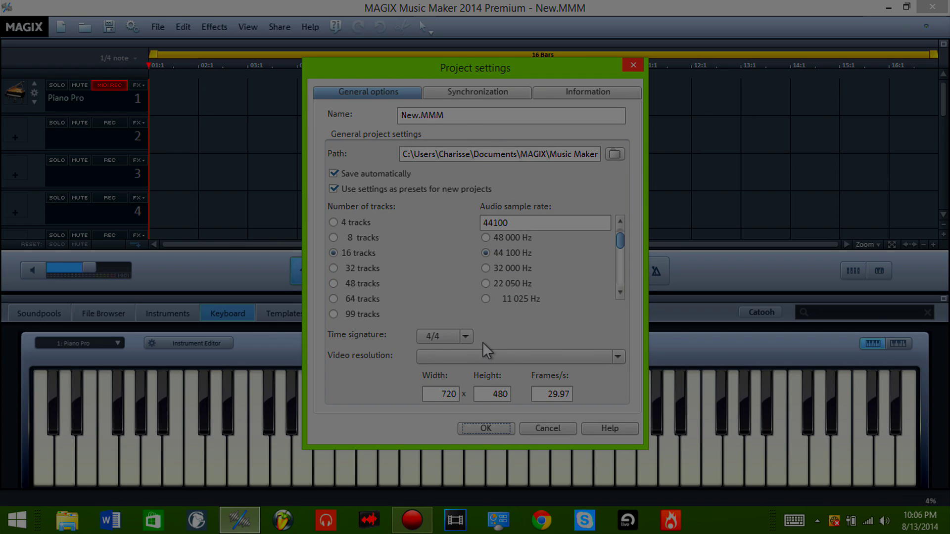
left_click(473, 94)
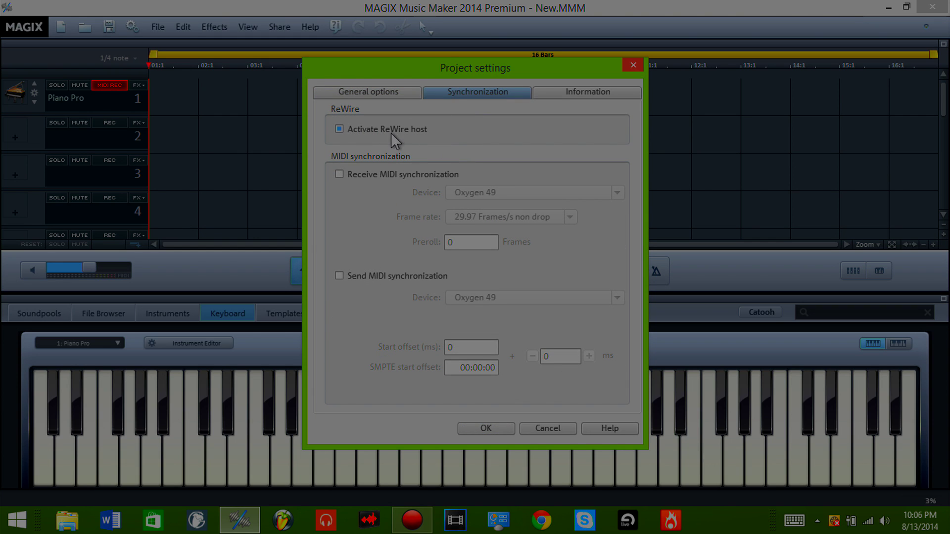
left_click(399, 173)
left_click(401, 179)
left_click(350, 276)
- Try the ReWire host and receive-MIDI-sync options, leaving MIDI sync off, and close Project settings
left_click(394, 175)
left_click(362, 173)
left_click(372, 128)
left_click(371, 129)
left_click(384, 177)
left_click(634, 64)
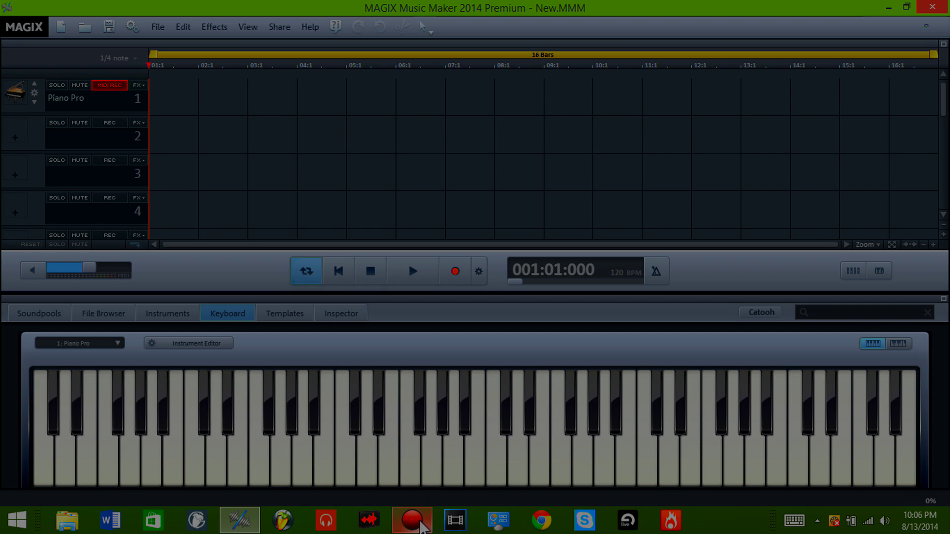
- Play notes h, g, f, g, h, f, d to check they light up the on-screen piano
mouse_move(420, 528)
key("h")
key("g")
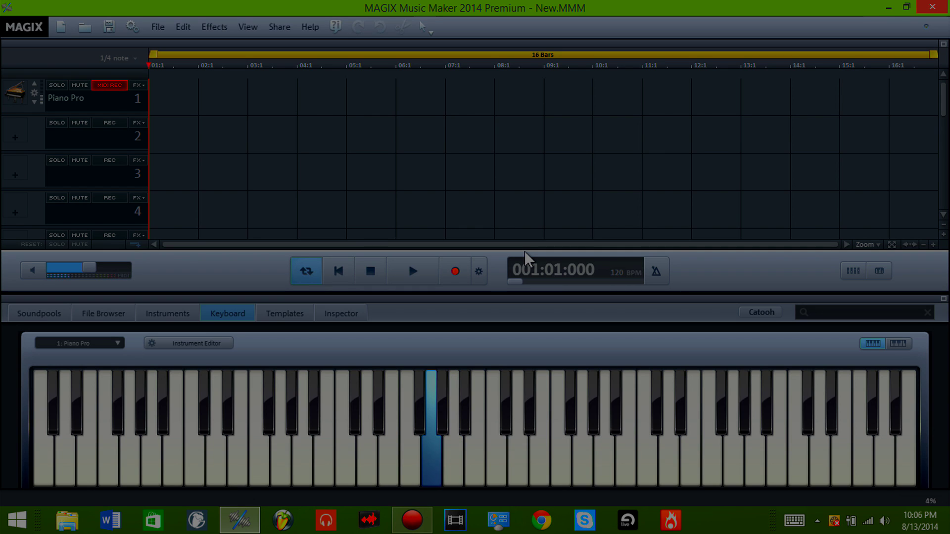
key("f")
key("g")
key("h")
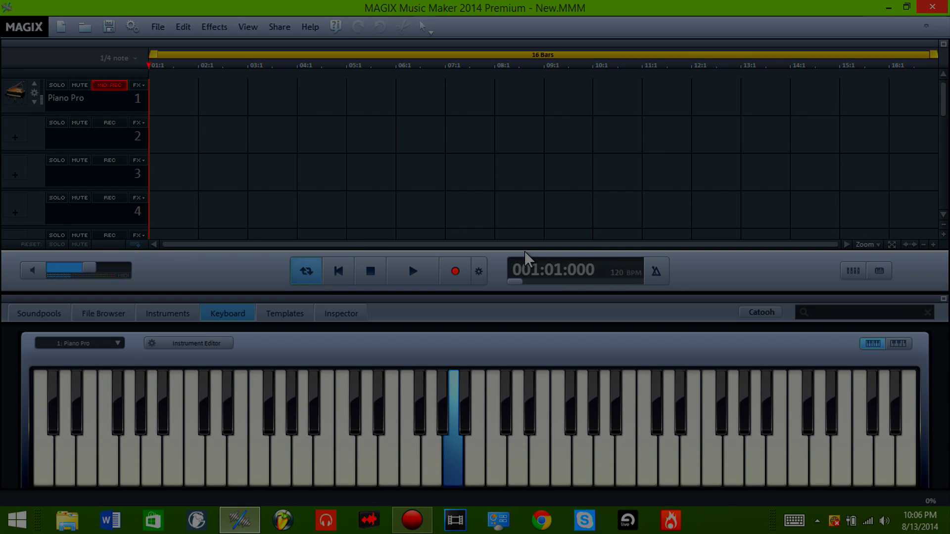
key("f")
key("d")
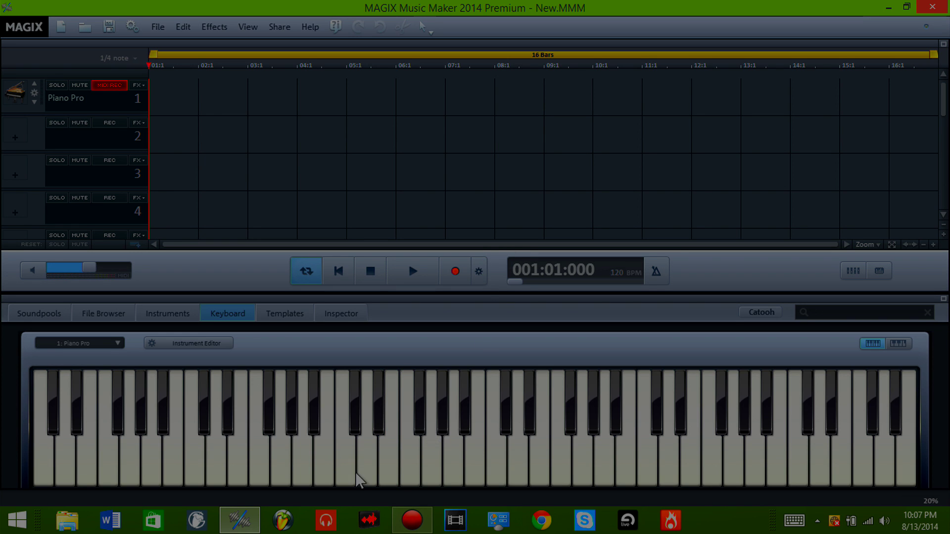
- Bring up Hauppauge Capture, mute and unmute its audio preview, then minimize it
left_click(415, 528)
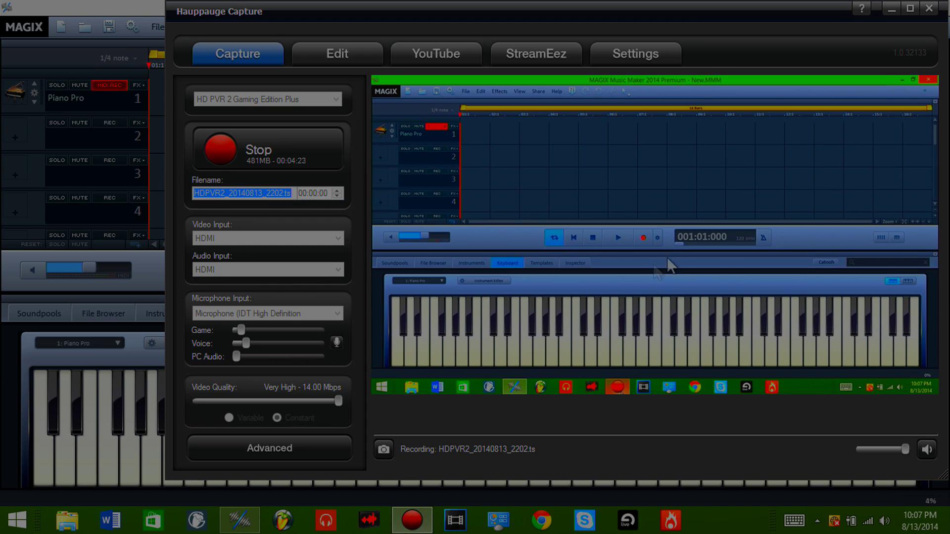
left_click(928, 451)
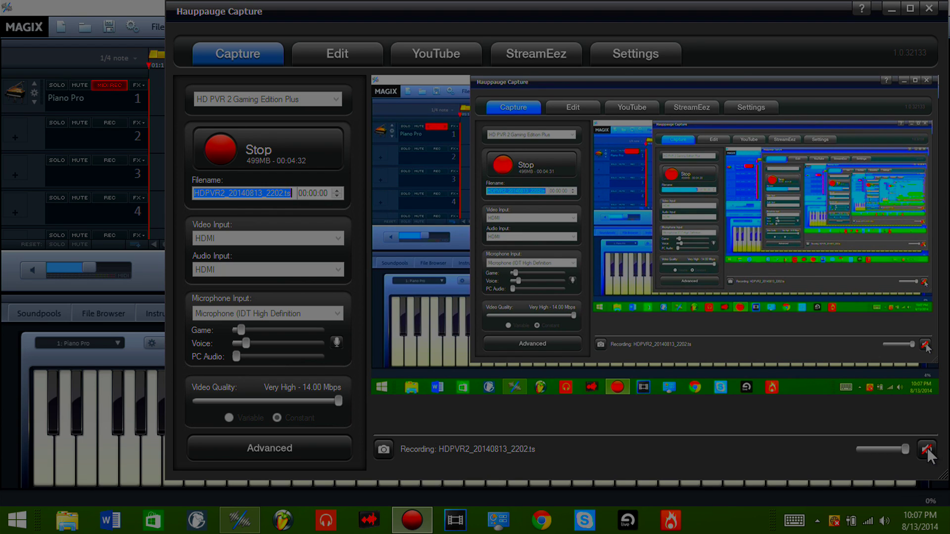
left_click(930, 449)
left_click(893, 9)
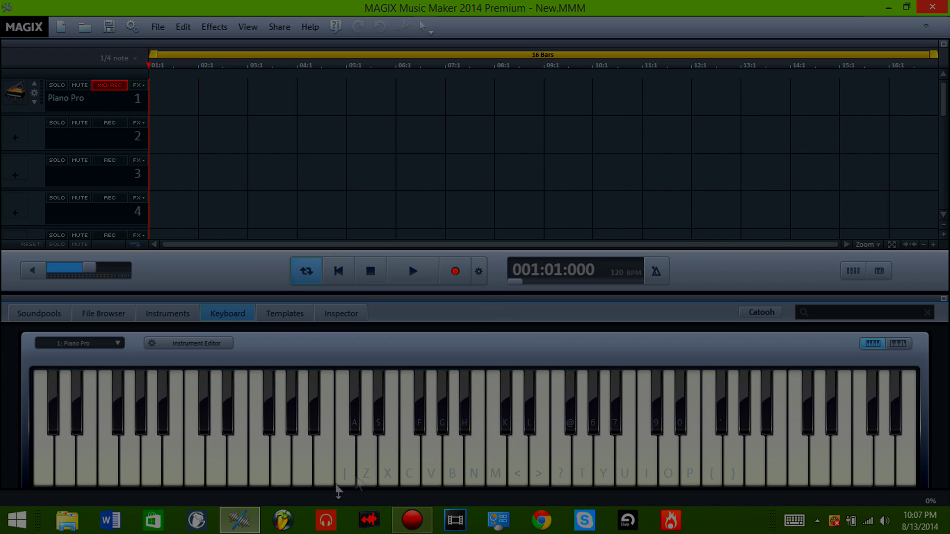
- Reopen Program settings, cycle through the Import, General options and Audio/MIDI pages, then close
mouse_move(232, 528)
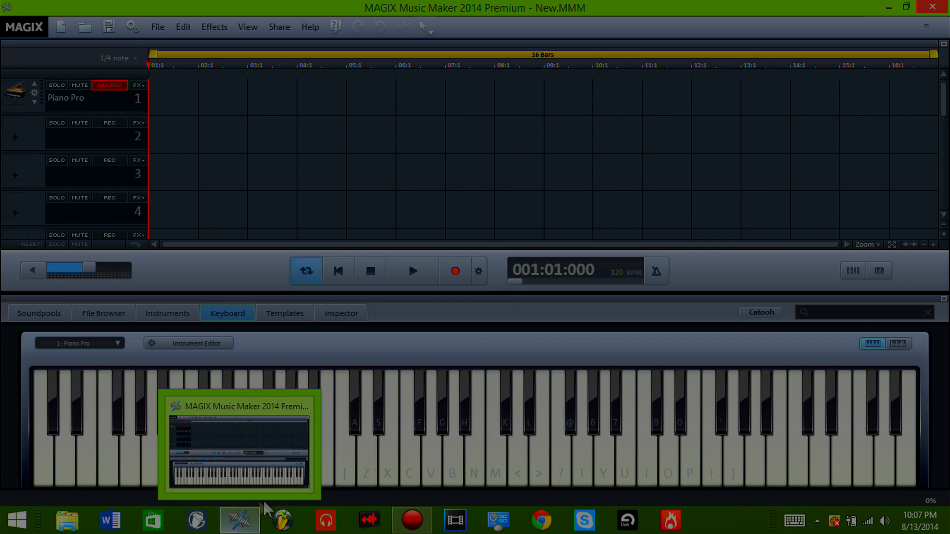
left_click(128, 27)
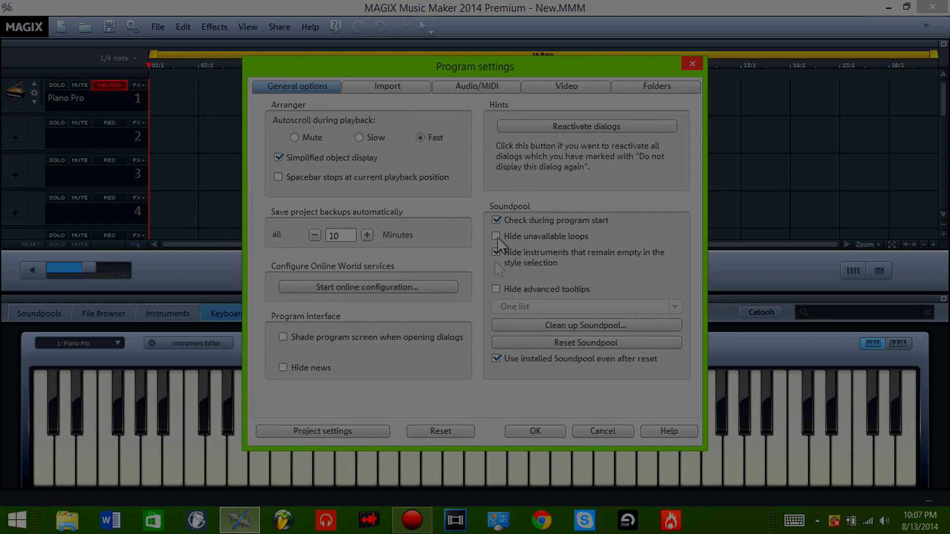
left_click(383, 88)
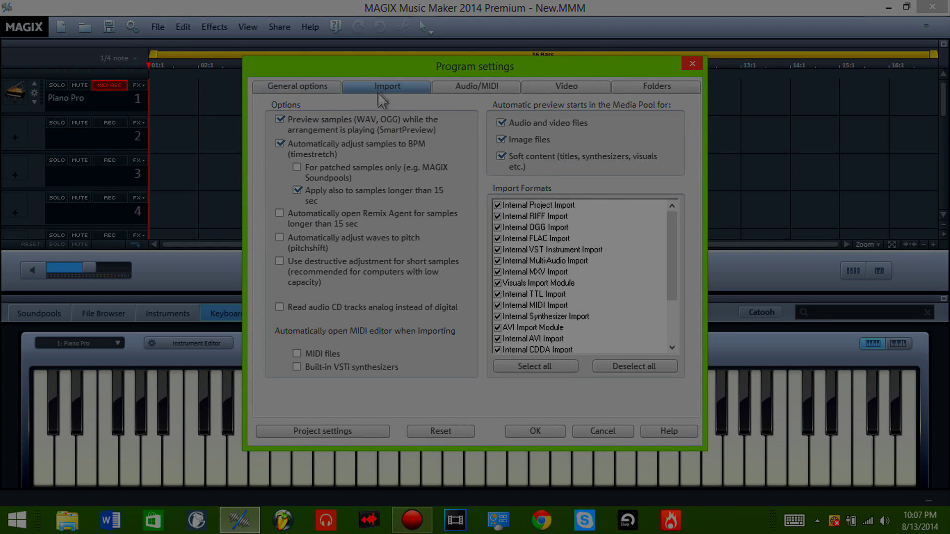
left_click(452, 87)
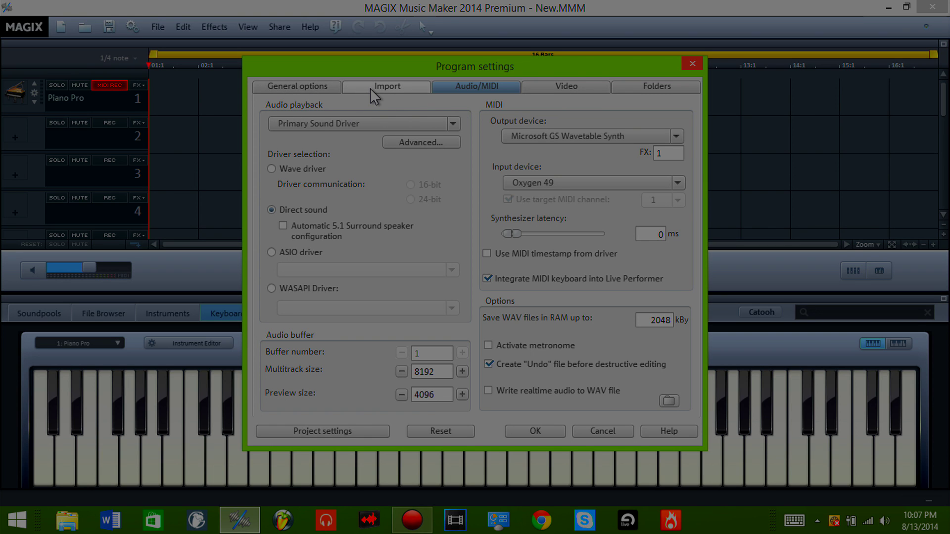
left_click(317, 91)
left_click(354, 90)
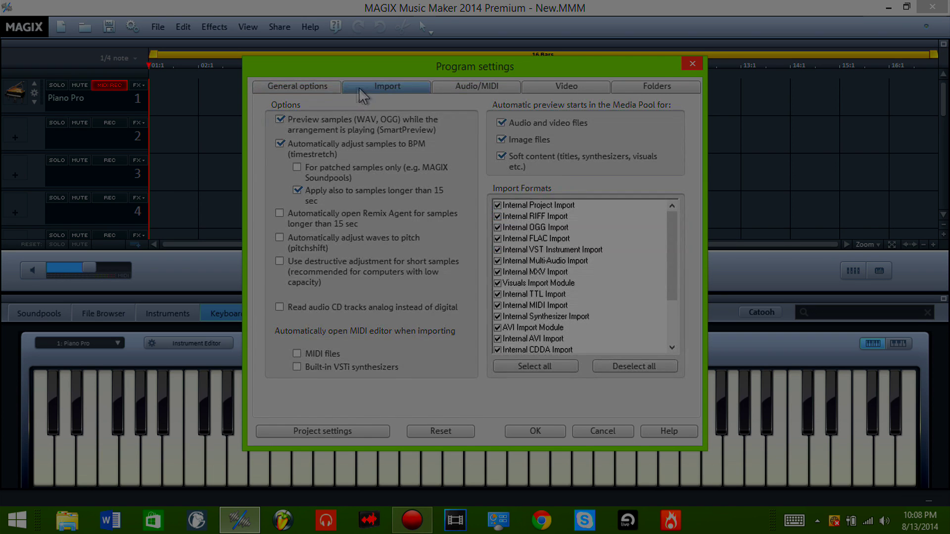
left_click(460, 89)
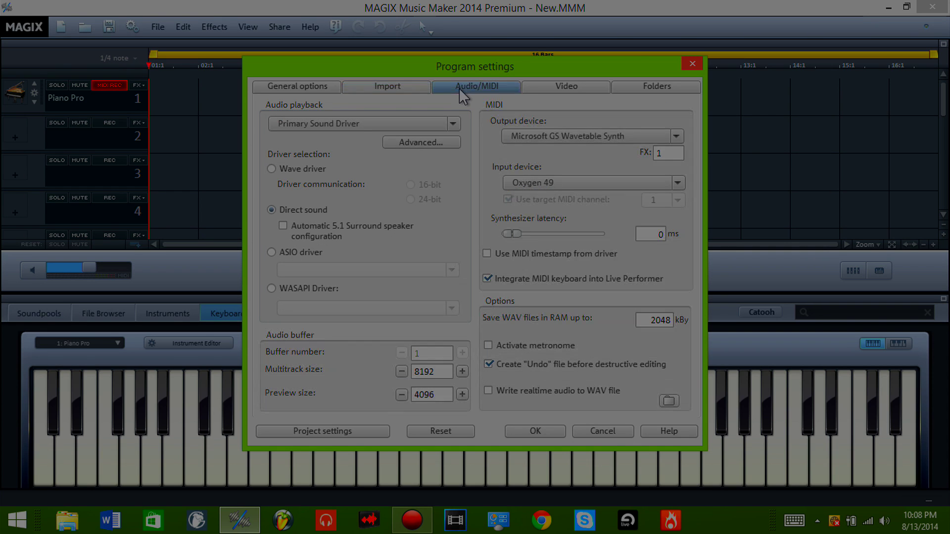
left_click(692, 61)
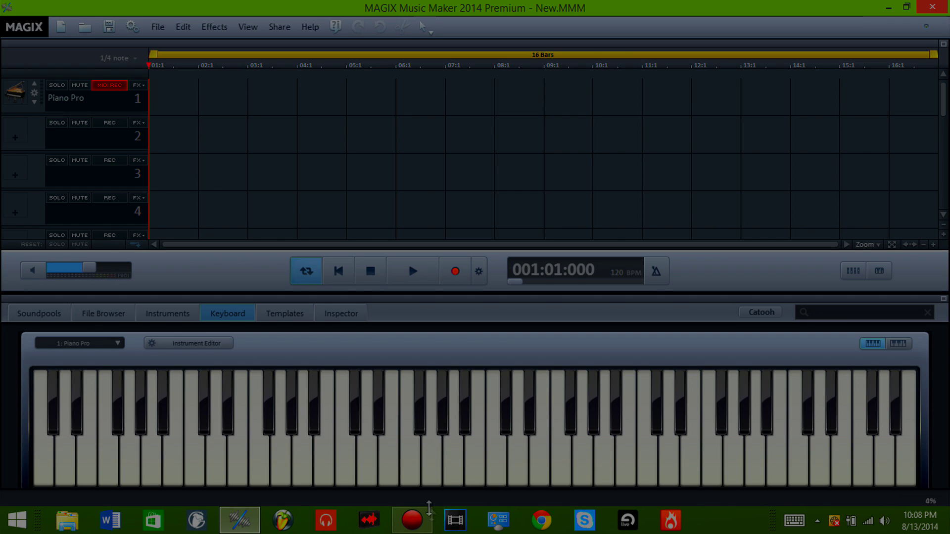
- Return to the empty Piano Pro arrangement with the Oxygen 49 MIDI setup kept
mouse_move(431, 523)
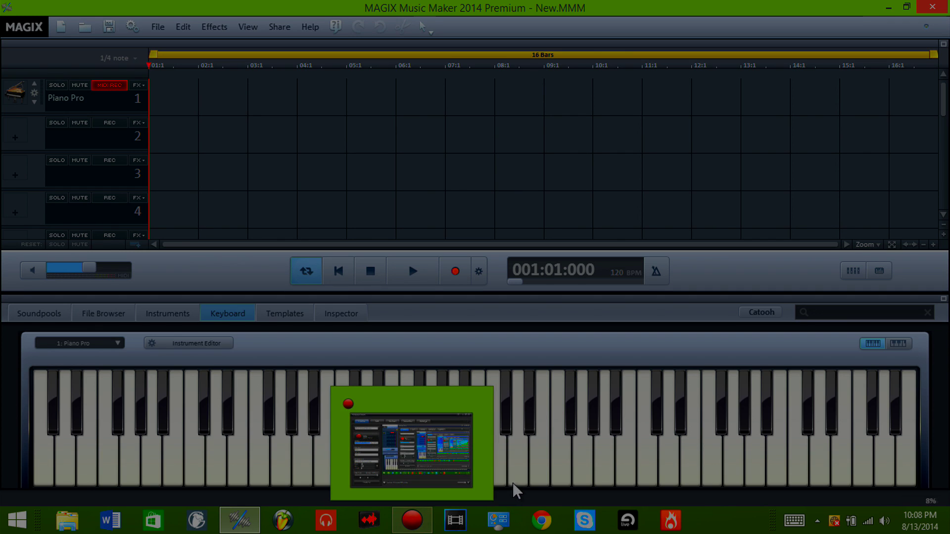